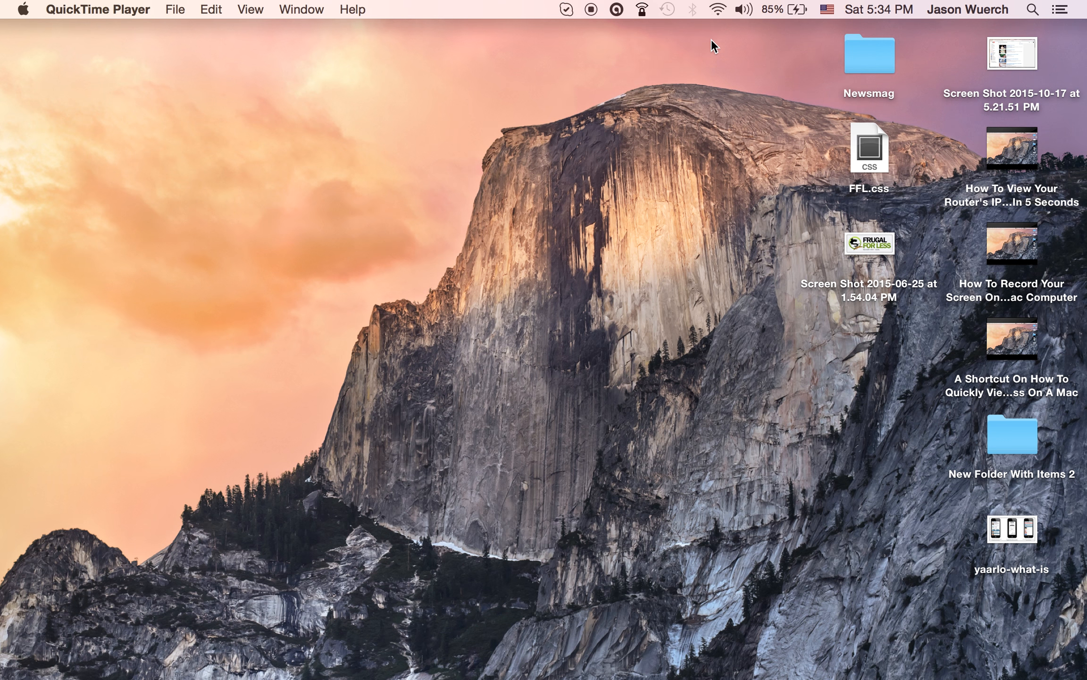
# Step: Show the detailed Wi-Fi connection information to read the computer's and router's IP addresses, then dismiss it
pyautogui.keyDown('alt'); pyautogui.click(717, 11); pyautogui.keyUp('alt')
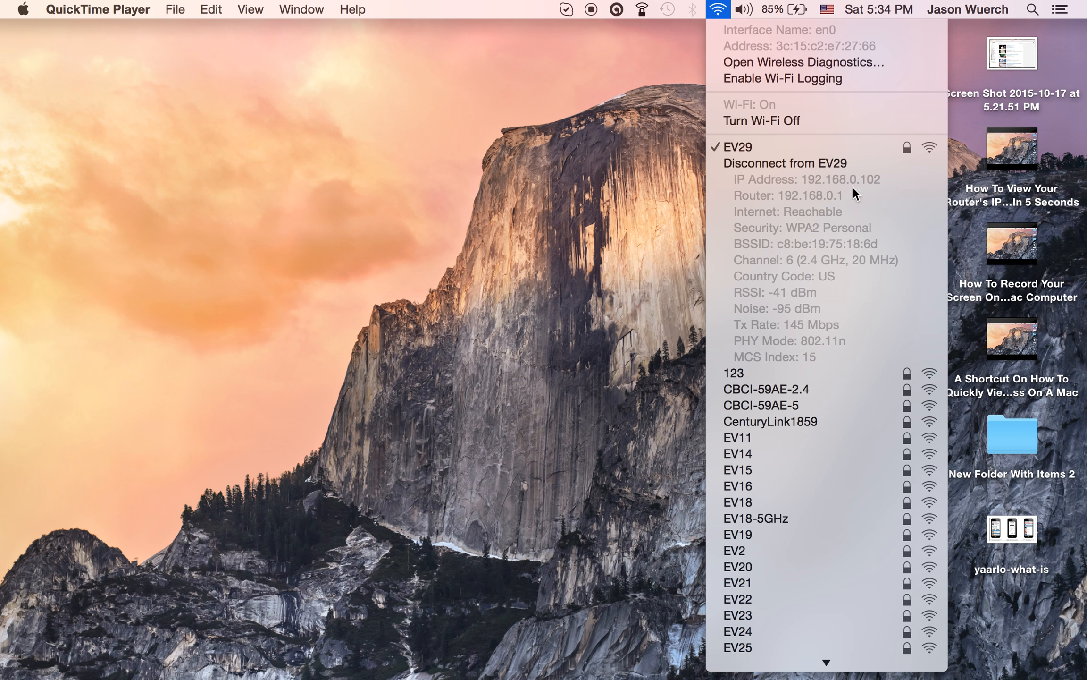
pyautogui.click(674, 173)
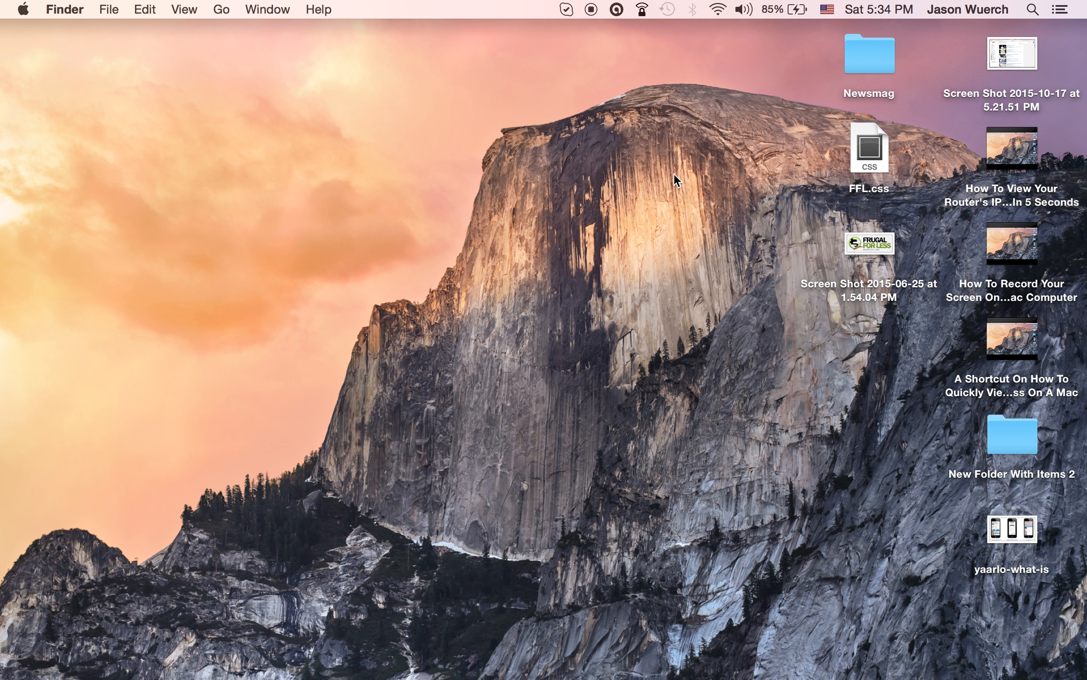
# Step: Open the advanced TCP/IP settings of the Wi-Fi connection in the network preferences and keep the router address in view
pyautogui.click(720, 10)
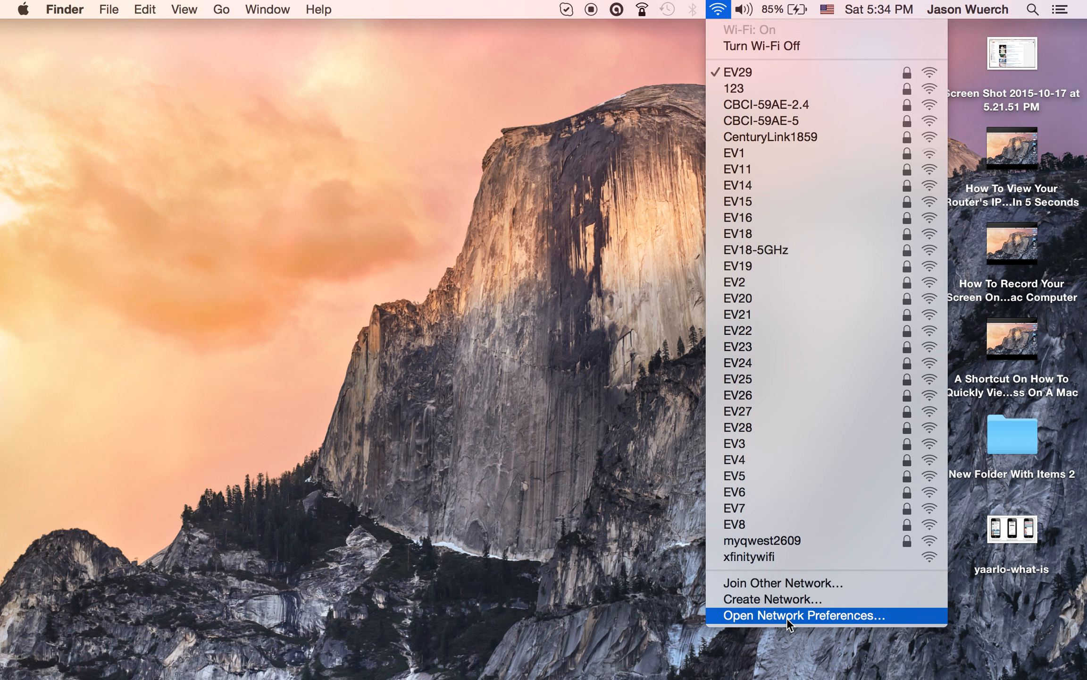
pyautogui.click(786, 615)
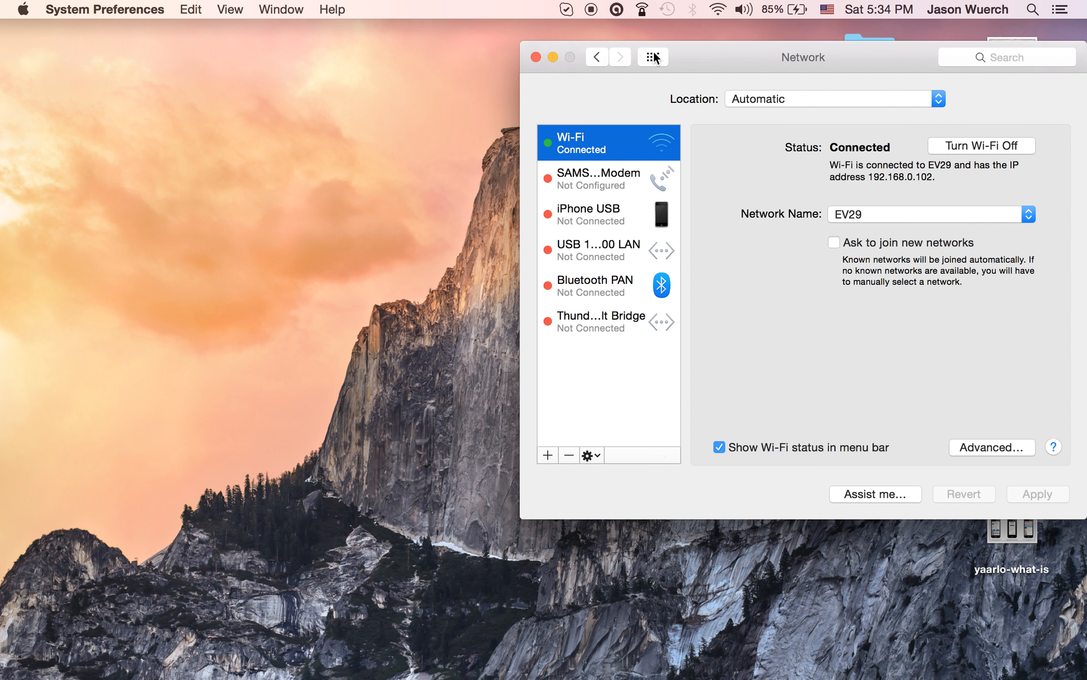
pyautogui.moveTo(695, 53); pyautogui.dragTo(410, 64)
pyautogui.click(695, 464)
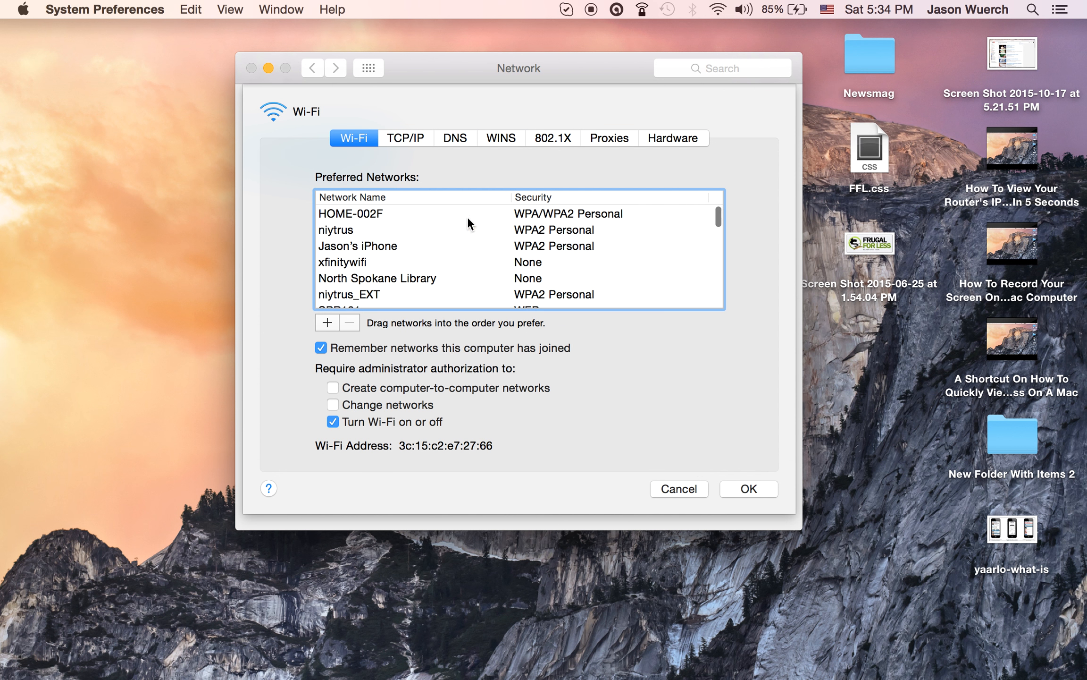
pyautogui.click(402, 138)
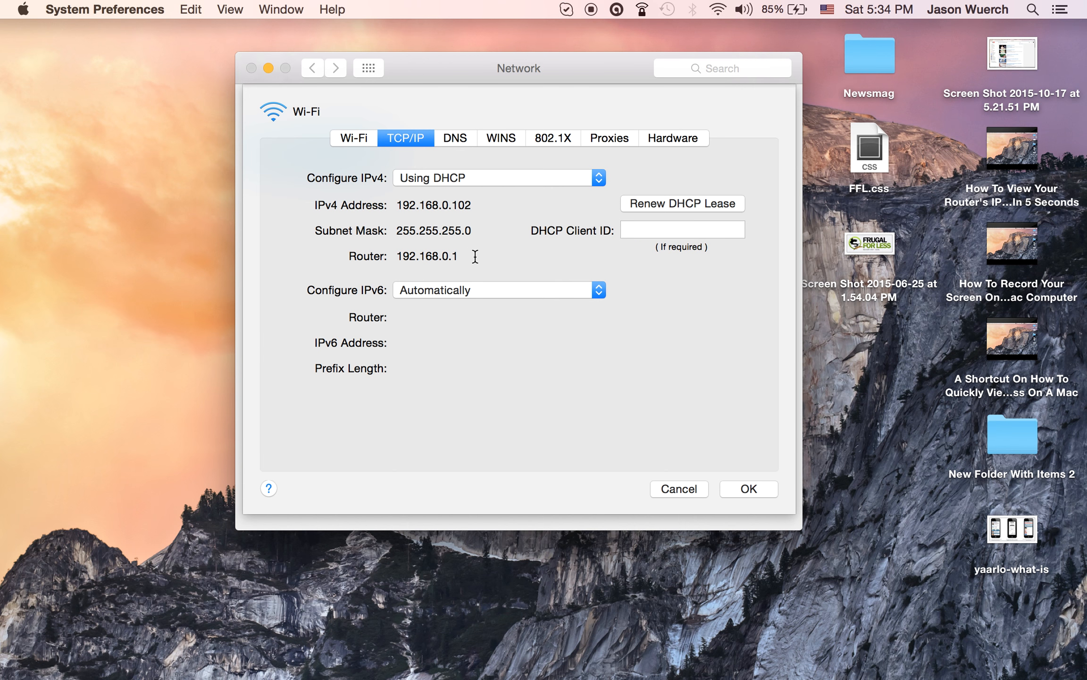
pyautogui.moveTo(488, 62); pyautogui.dragTo(778, 26)
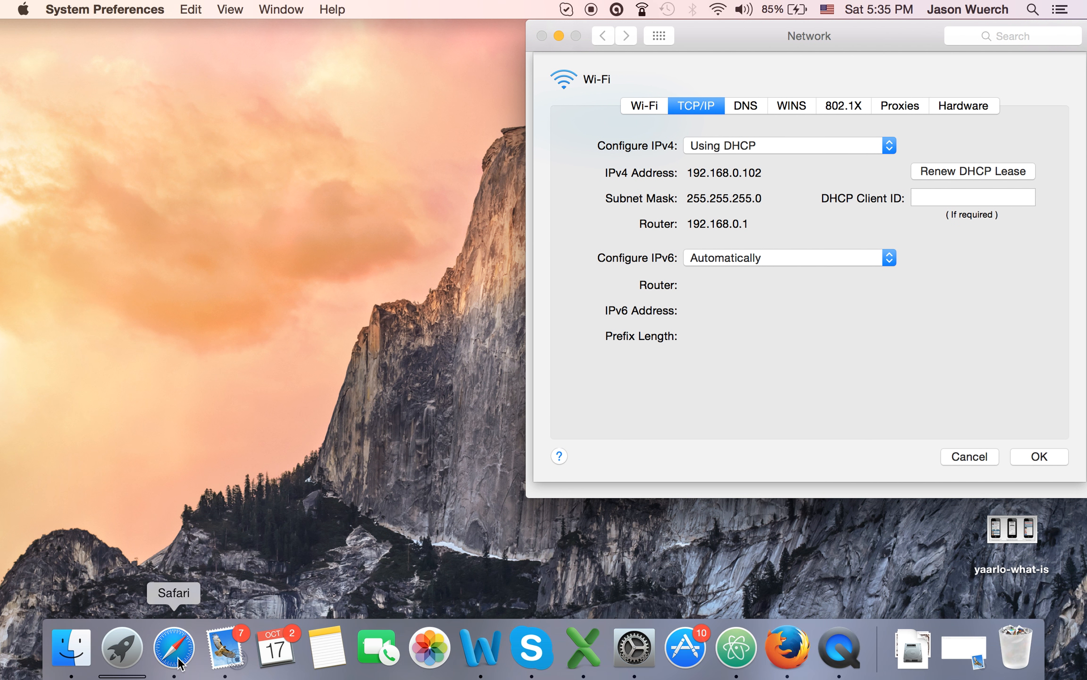
# Step: Switch to Safari and load the router's administration page at 192.168.0.1, keeping the network addresses visible
pyautogui.click(160, 657)
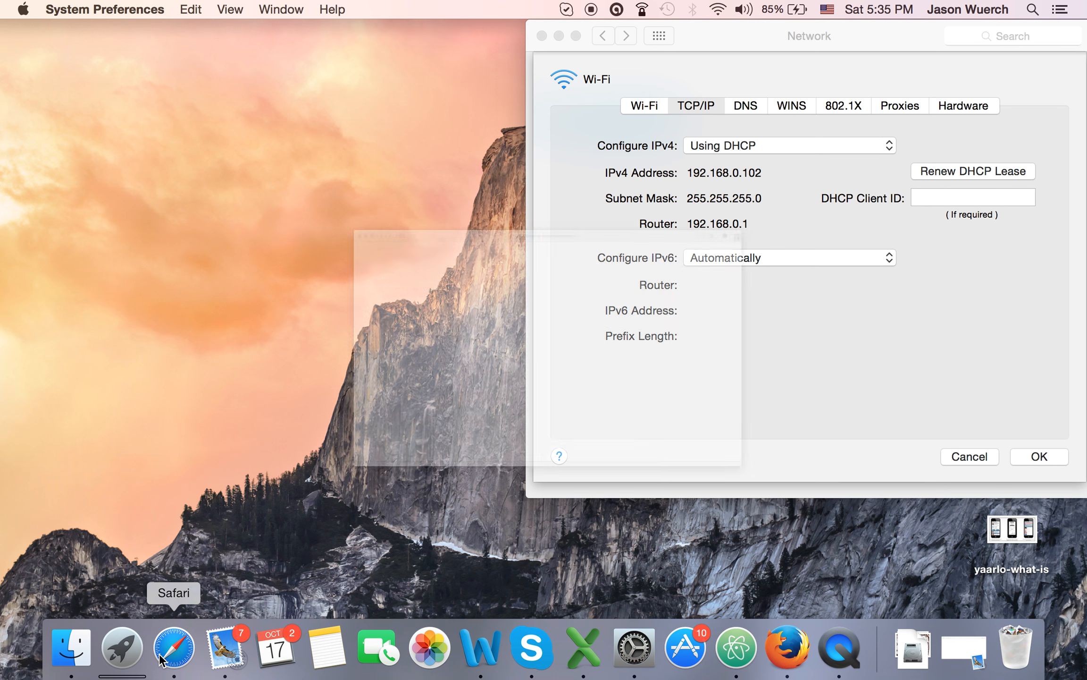
pyautogui.moveTo(278, 44); pyautogui.dragTo(309, 272)
pyautogui.click(526, 258)
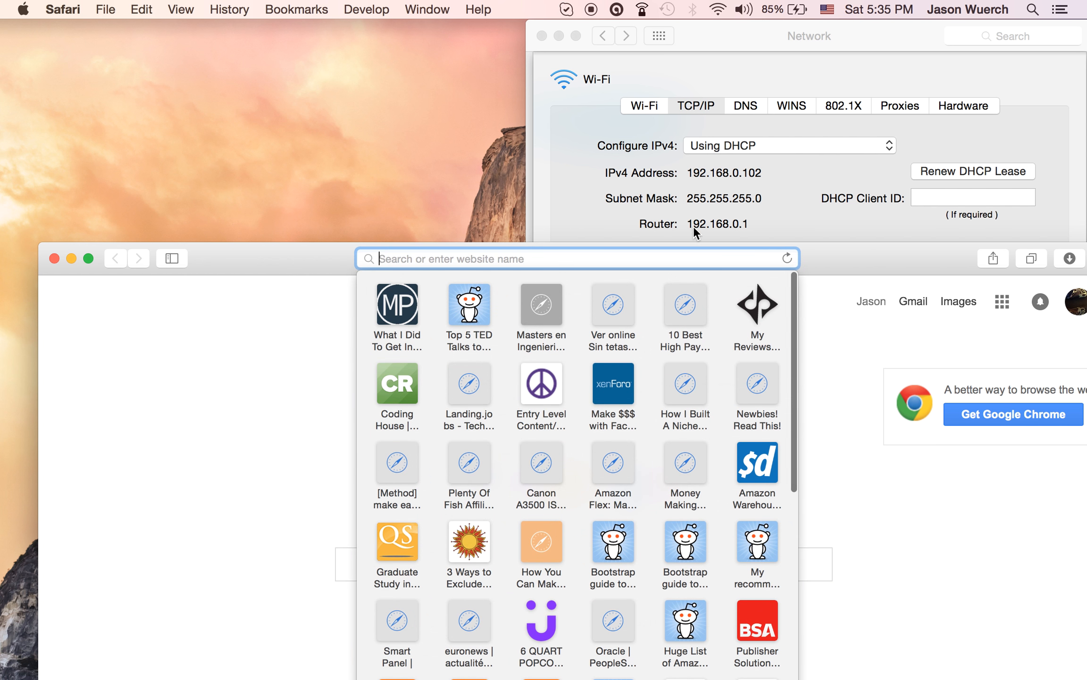
pyautogui.write('192.168')
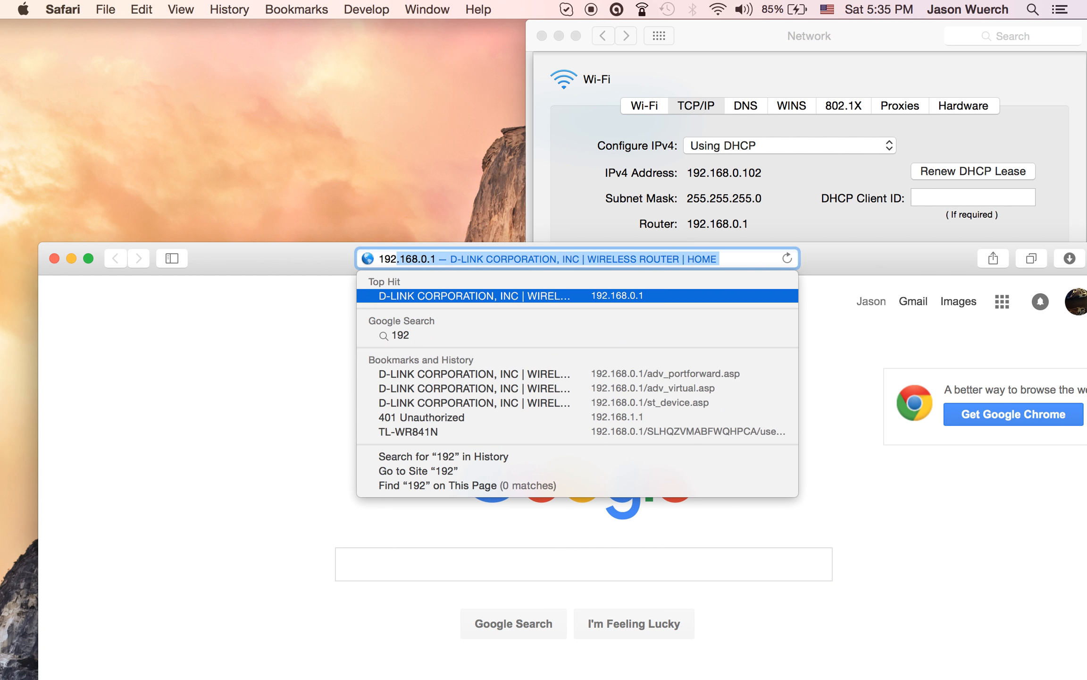
pyautogui.write('.0.1')
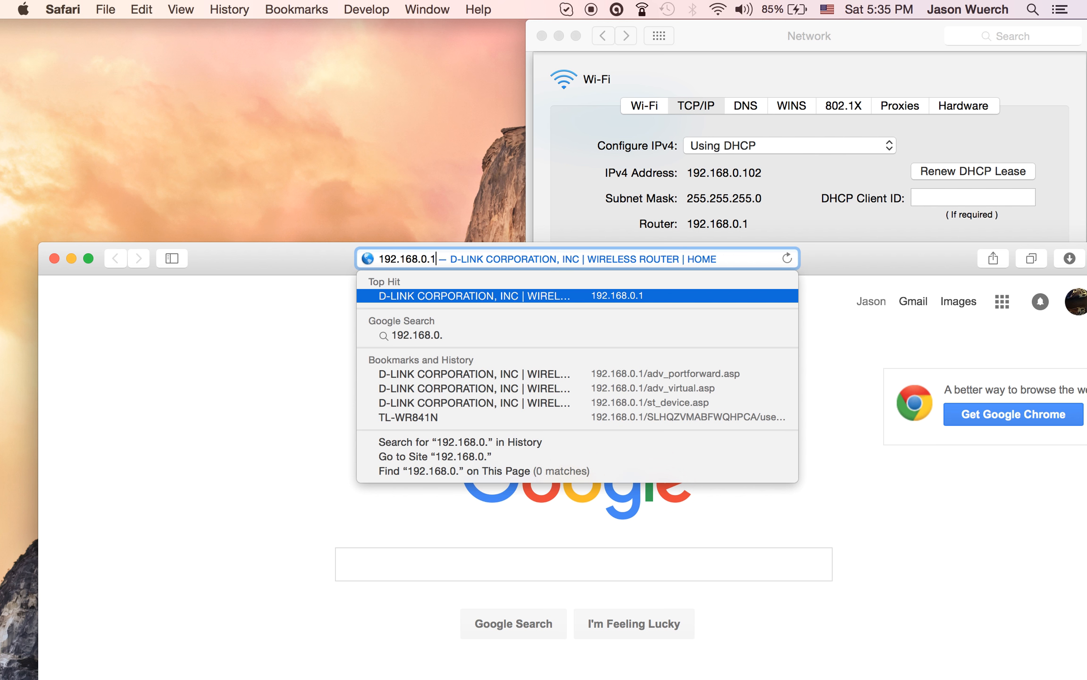
pyautogui.press('Return')
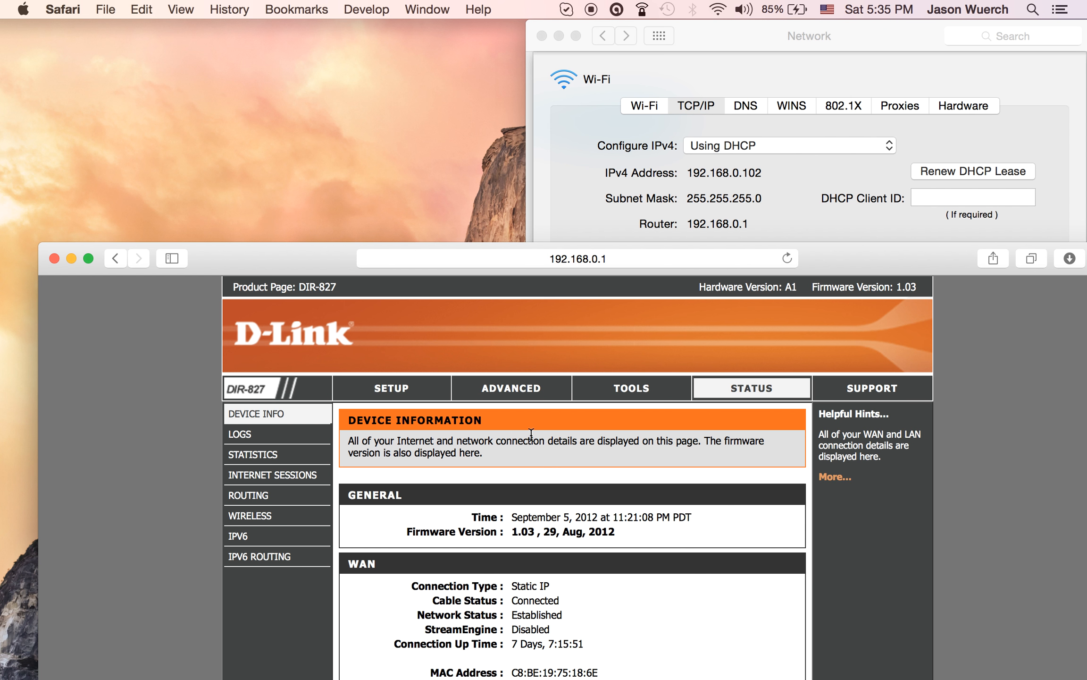
# Step: Open the port forwarding rules in the router's advanced settings
pyautogui.click(513, 387)
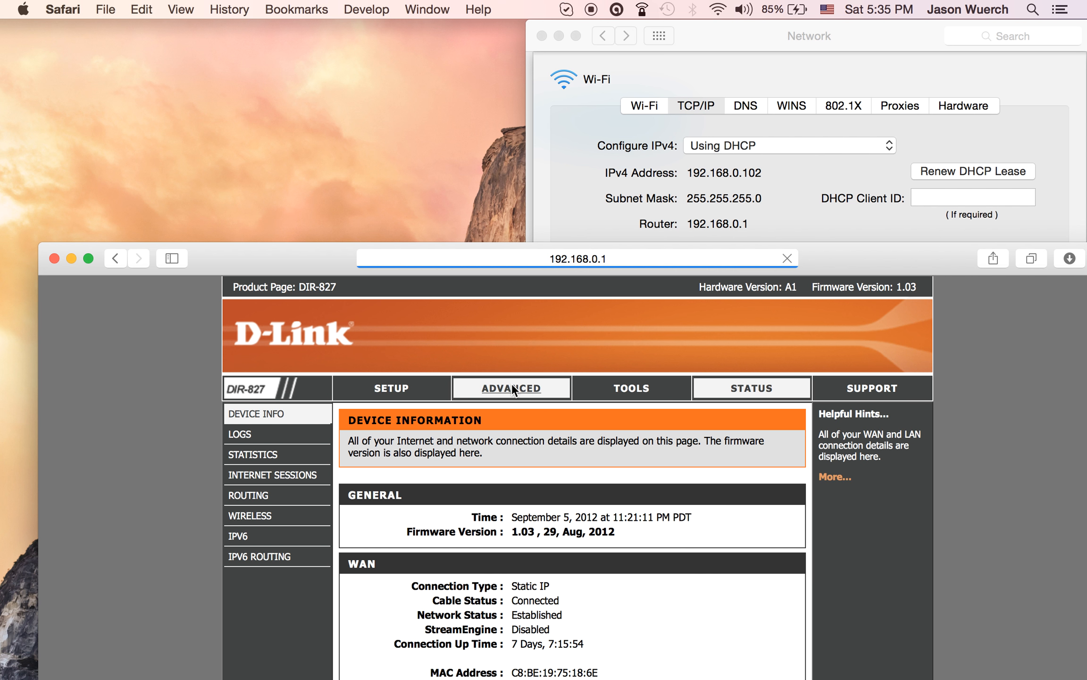
pyautogui.scroll(-3, 437, 347)
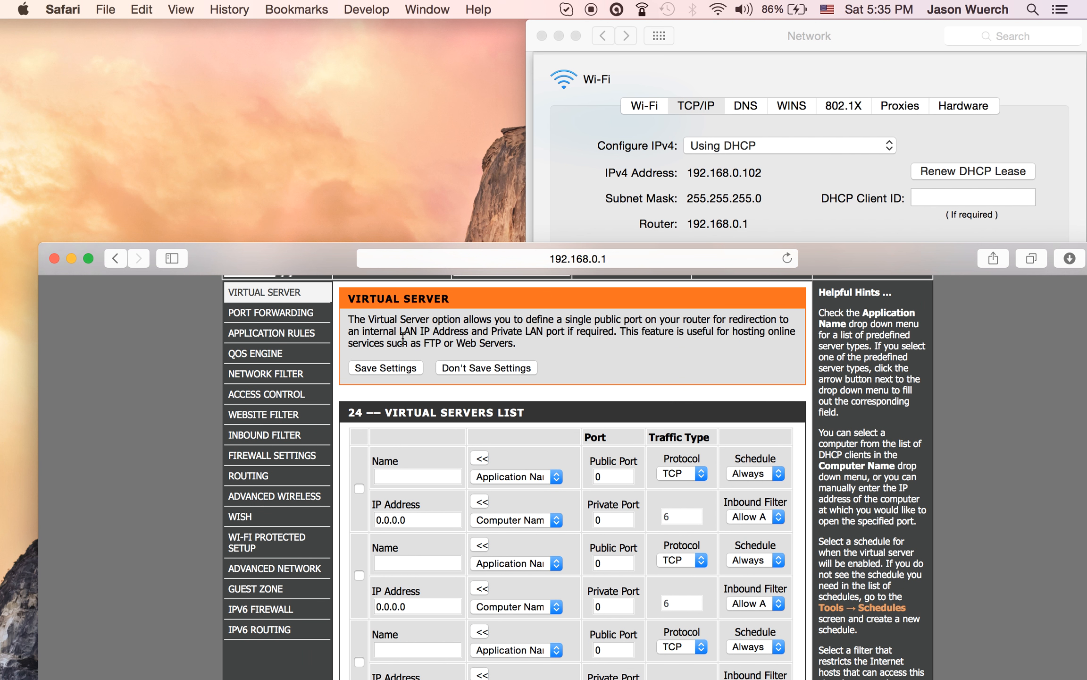
pyautogui.click(272, 312)
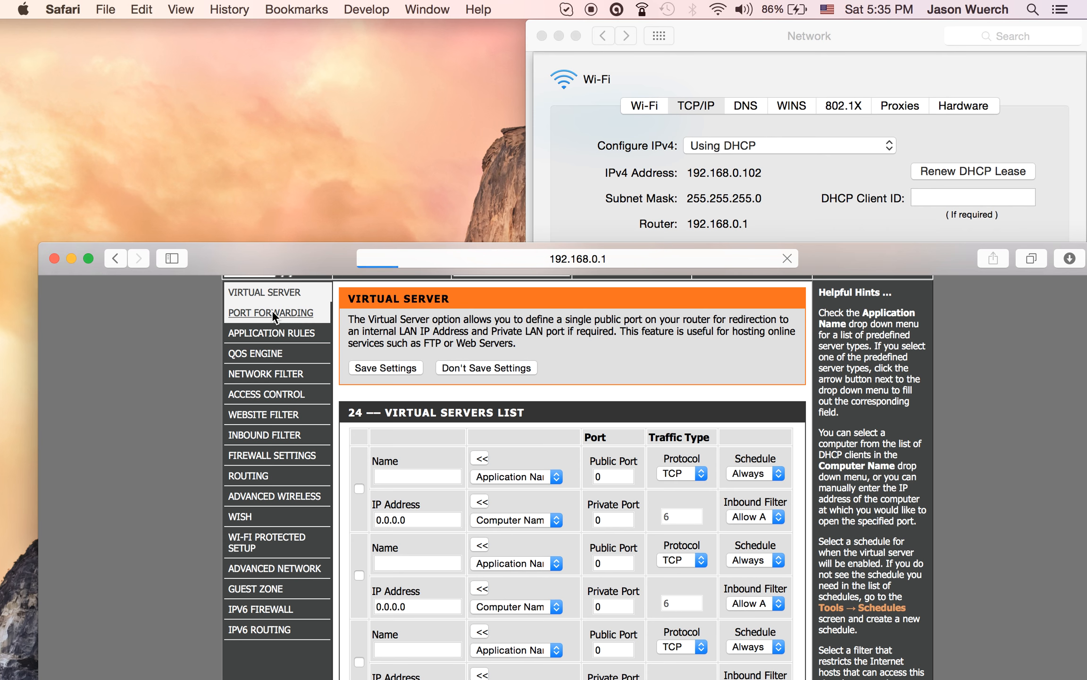
pyautogui.scroll(-5, 426, 415)
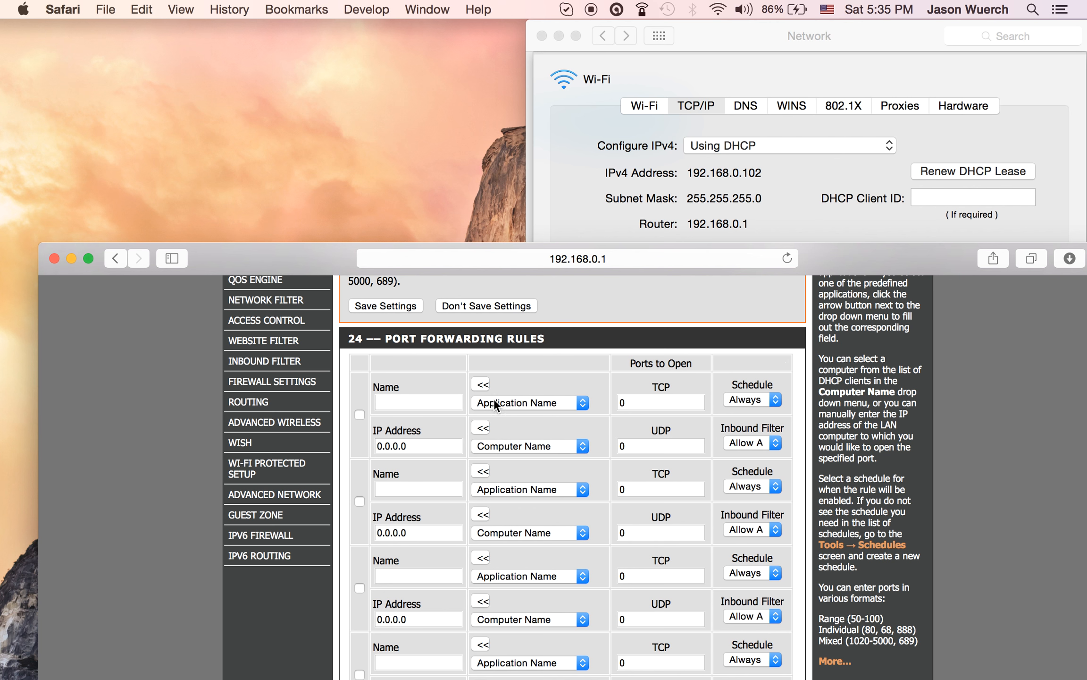
# Step: Name the first port forwarding rule FTP and set both its TCP and UDP ports to 21
pyautogui.click(446, 404)
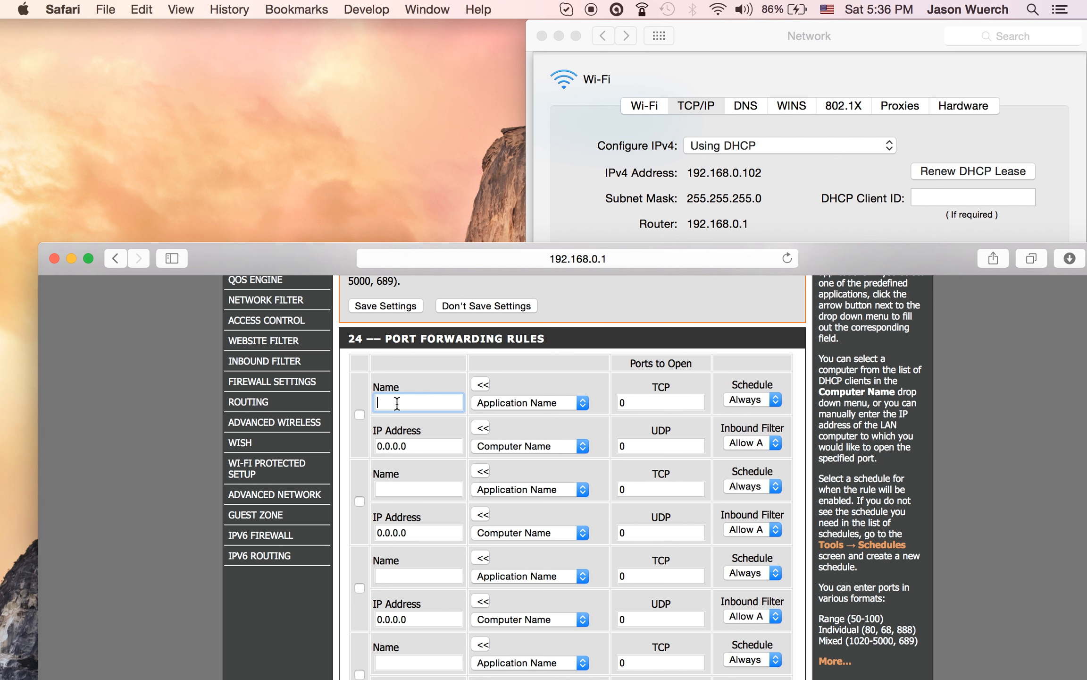
pyautogui.write('FTP')
pyautogui.click(547, 396)
pyautogui.scroll(-10, 542, 469)
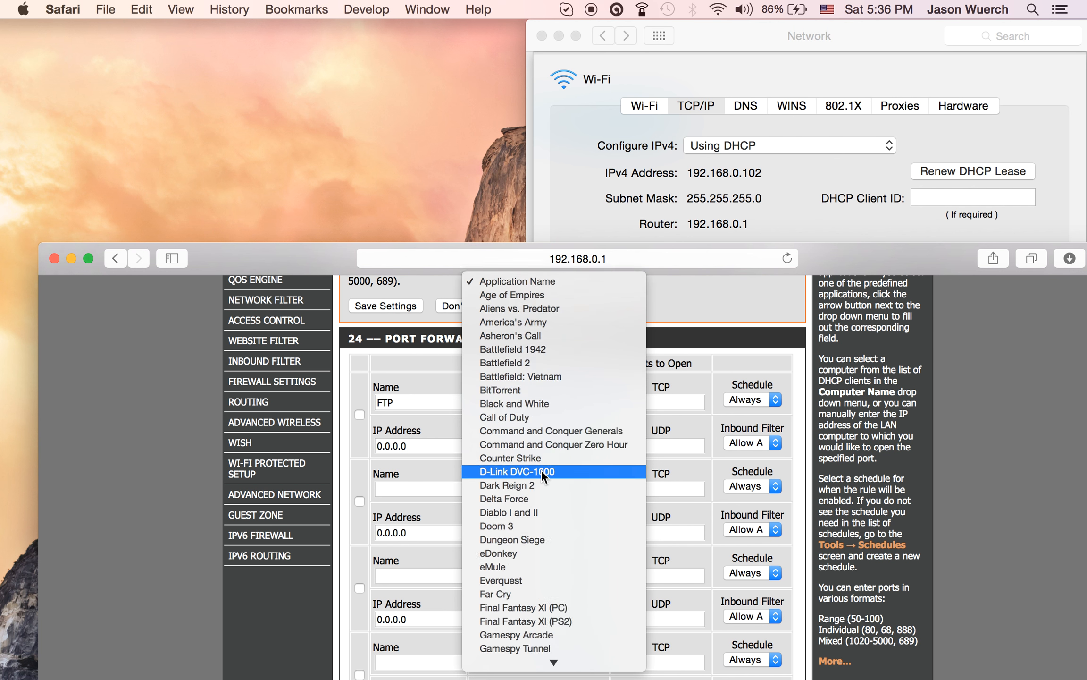
pyautogui.click(415, 394)
pyautogui.click(660, 400)
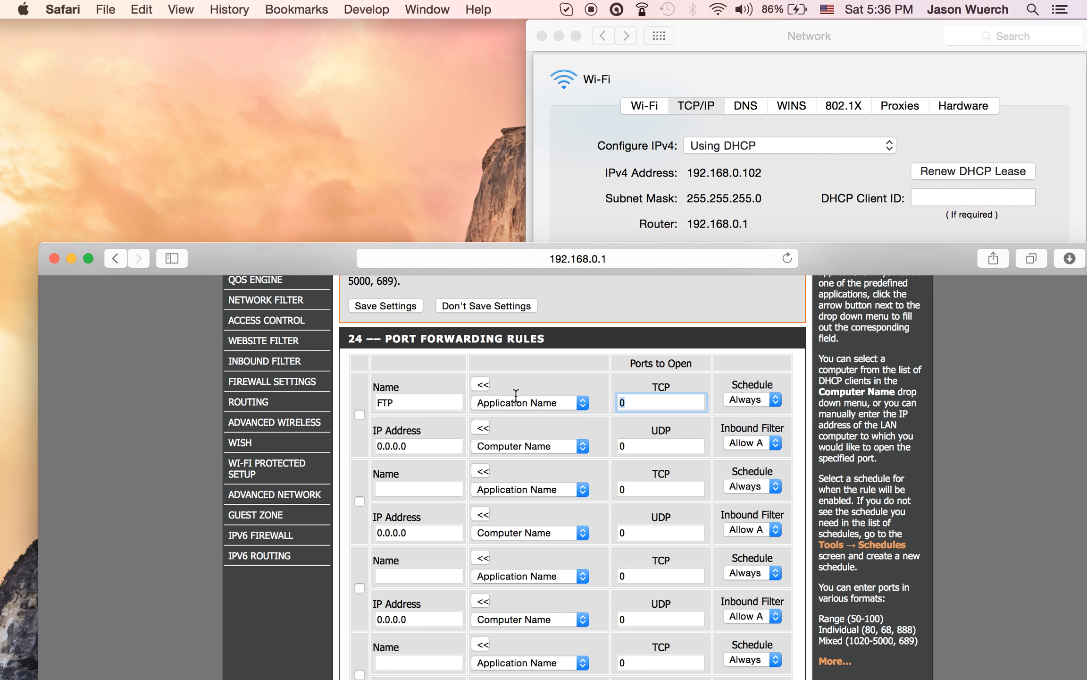
pyautogui.write('21')
pyautogui.click(653, 447)
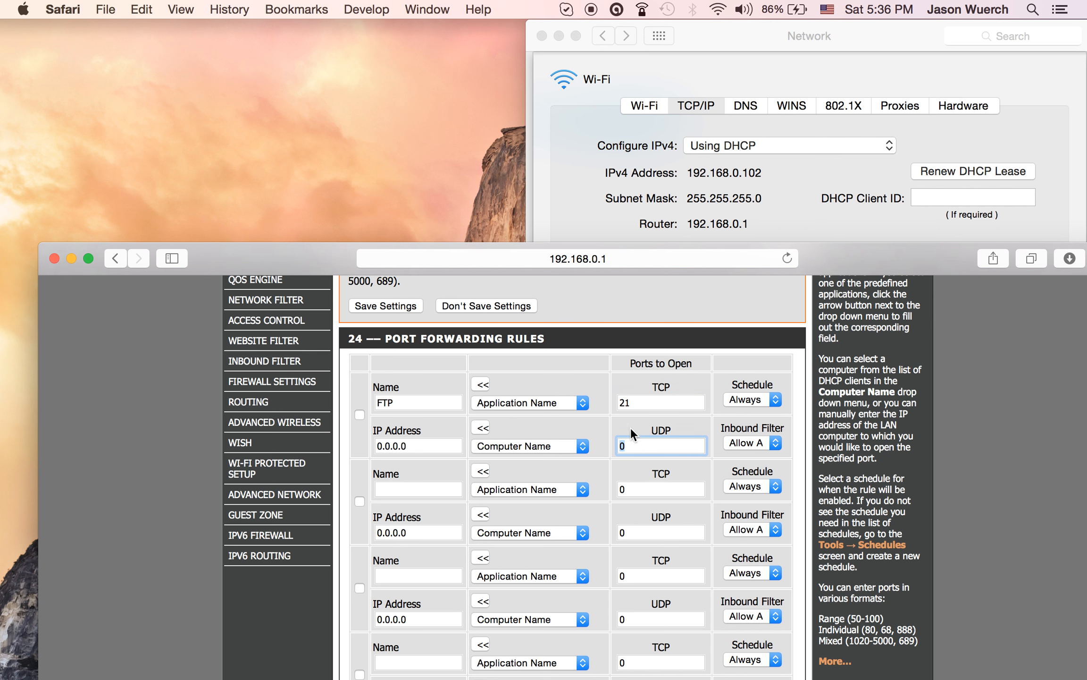
pyautogui.write('21')
# Step: Keep the FTP rule's schedule on Always and its inbound filter on Allow All
pyautogui.click(750, 440)
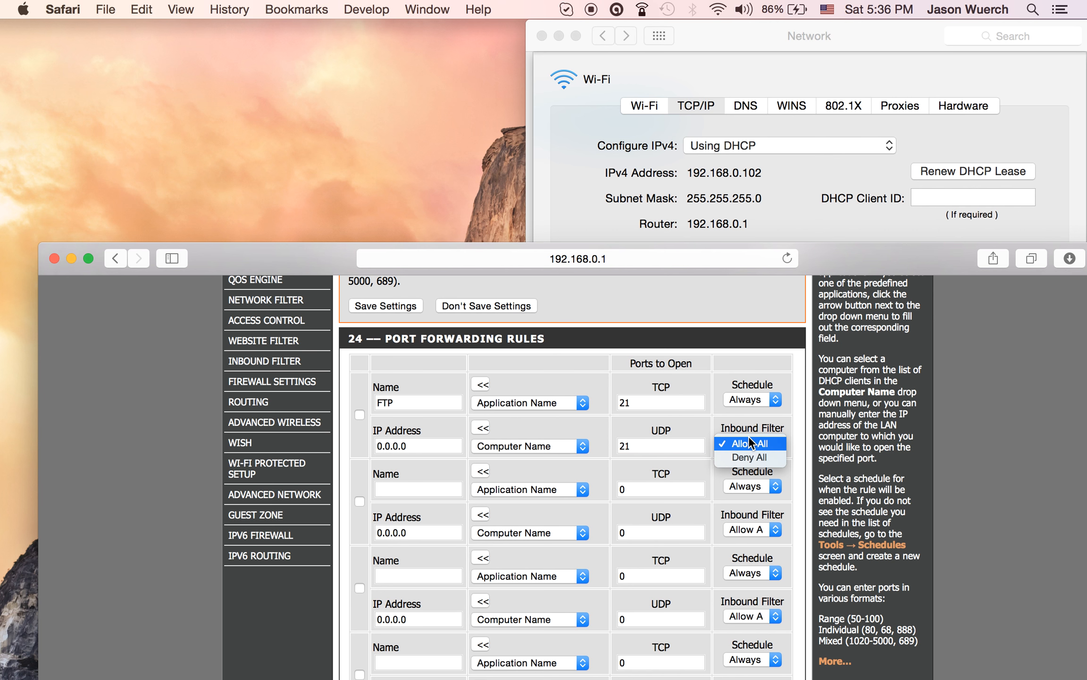
pyautogui.click(749, 437)
pyautogui.click(752, 402)
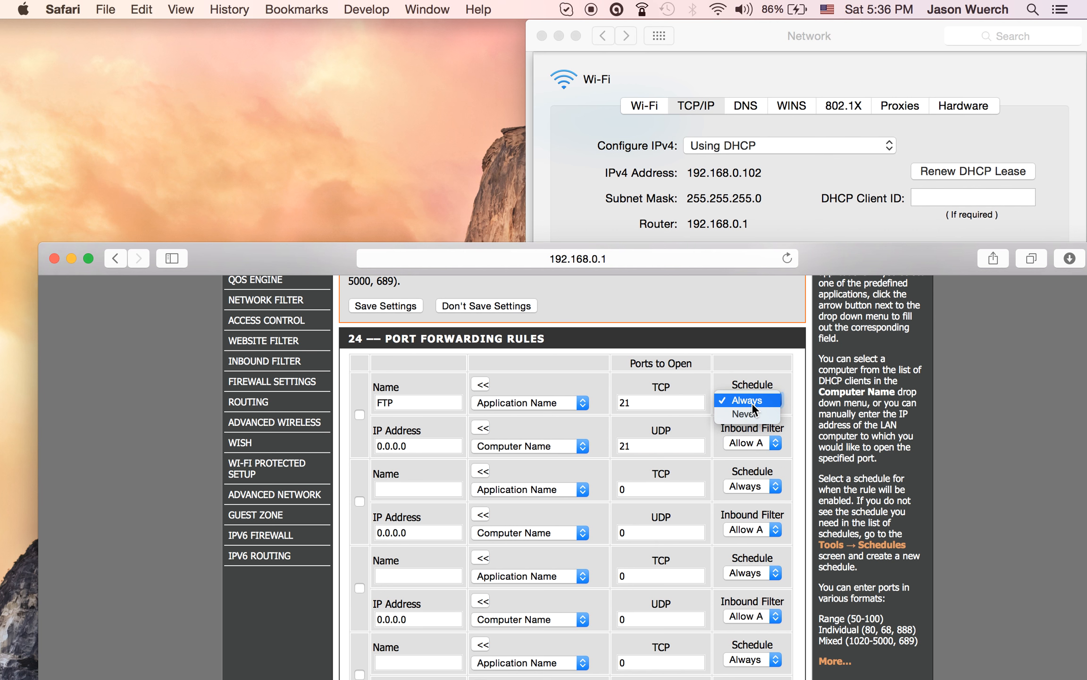
pyautogui.click(751, 403)
pyautogui.click(761, 443)
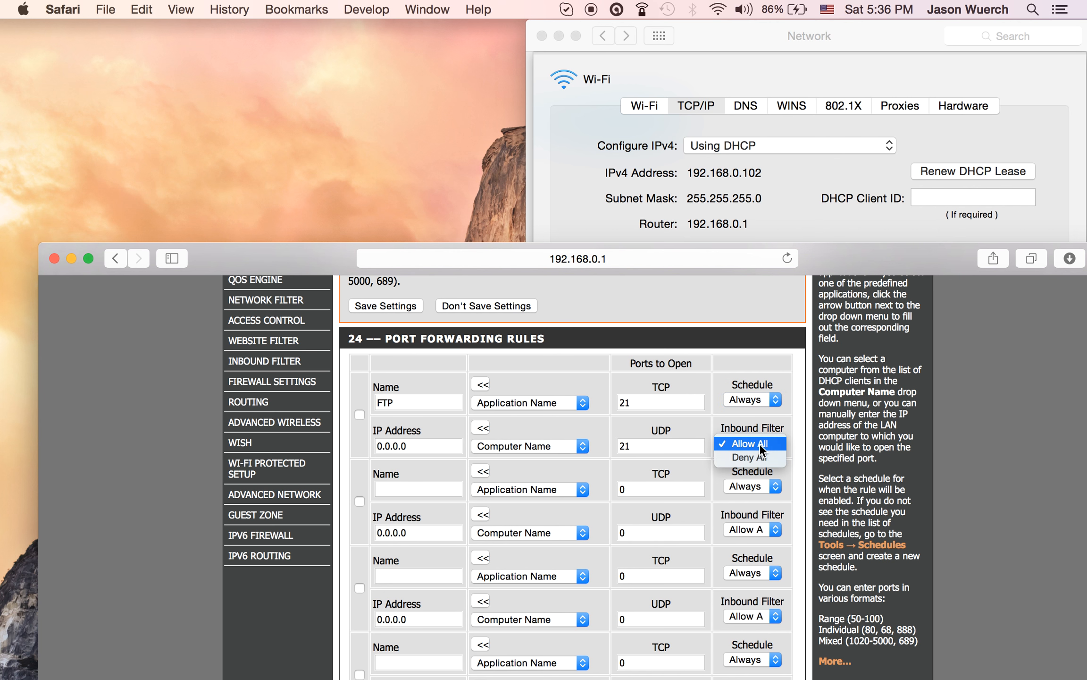
pyautogui.click(757, 442)
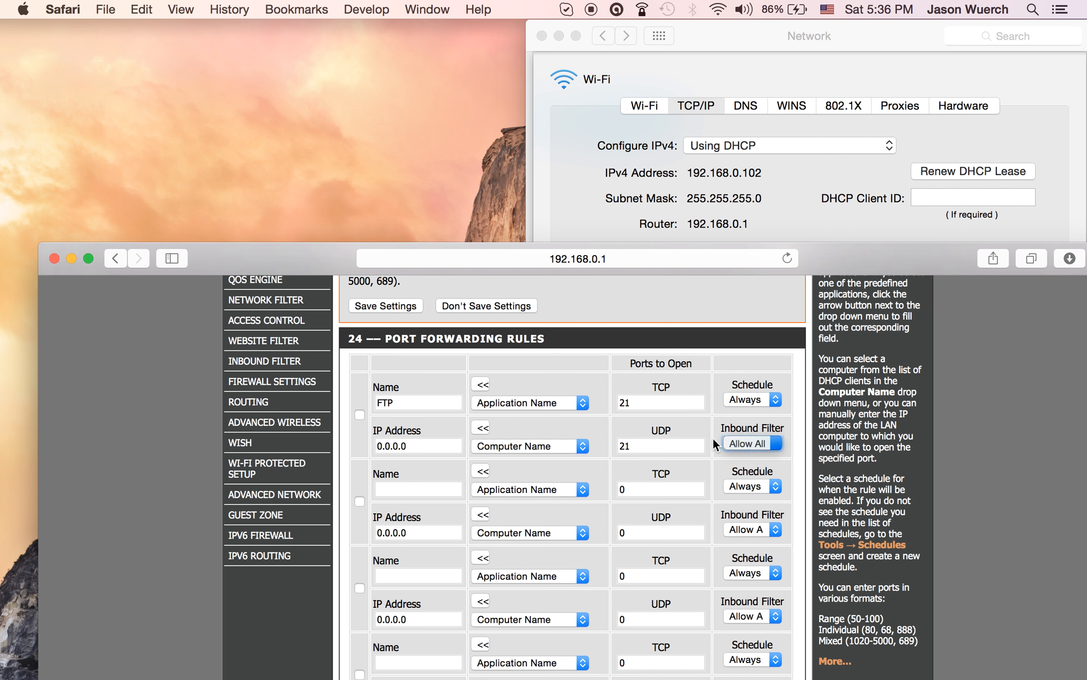
# Step: Select the Mac as the FTP rule's computer, set its IP address to 192.168.0.102, and enable the rule
pyautogui.click(490, 444)
pyautogui.click(538, 502)
pyautogui.click(522, 448)
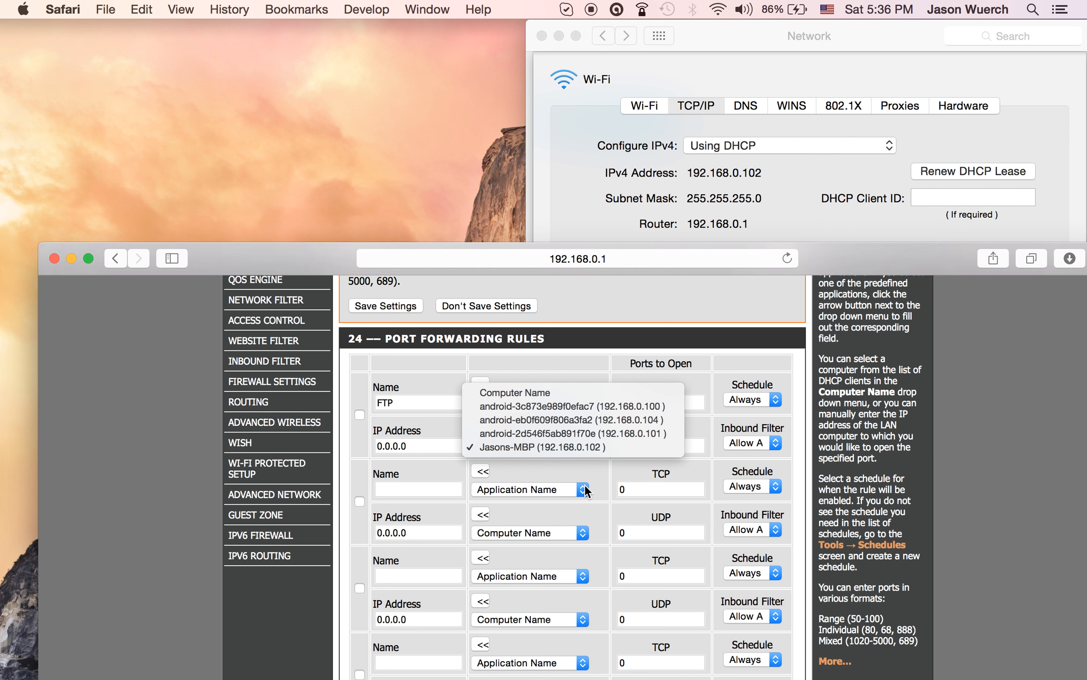
pyautogui.click(583, 446)
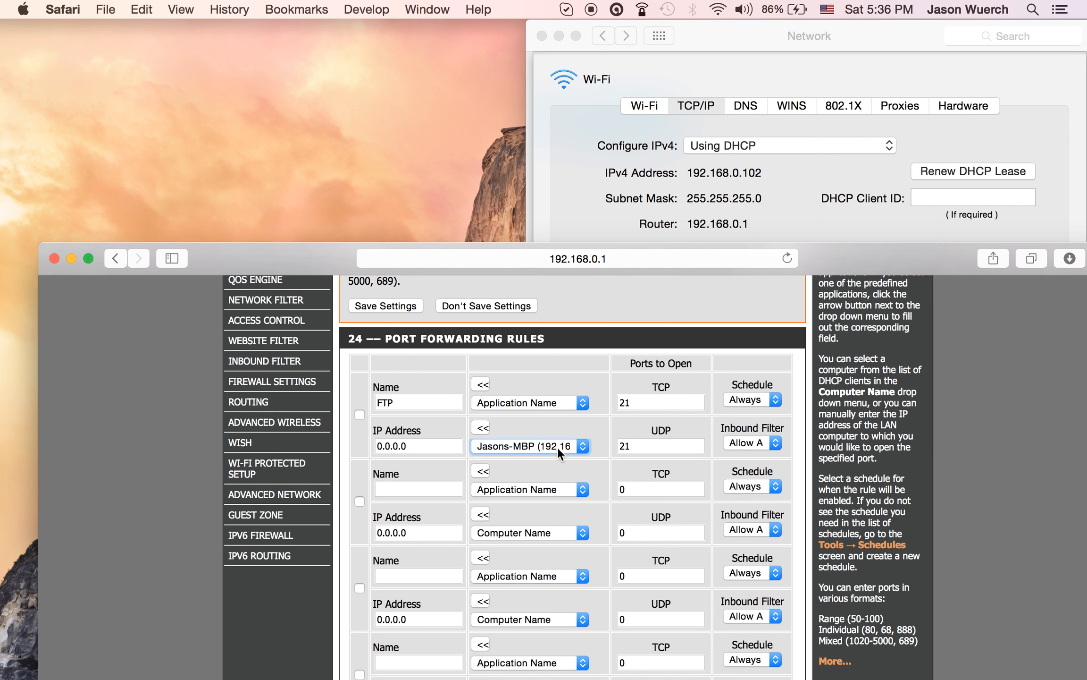
pyautogui.click(439, 448)
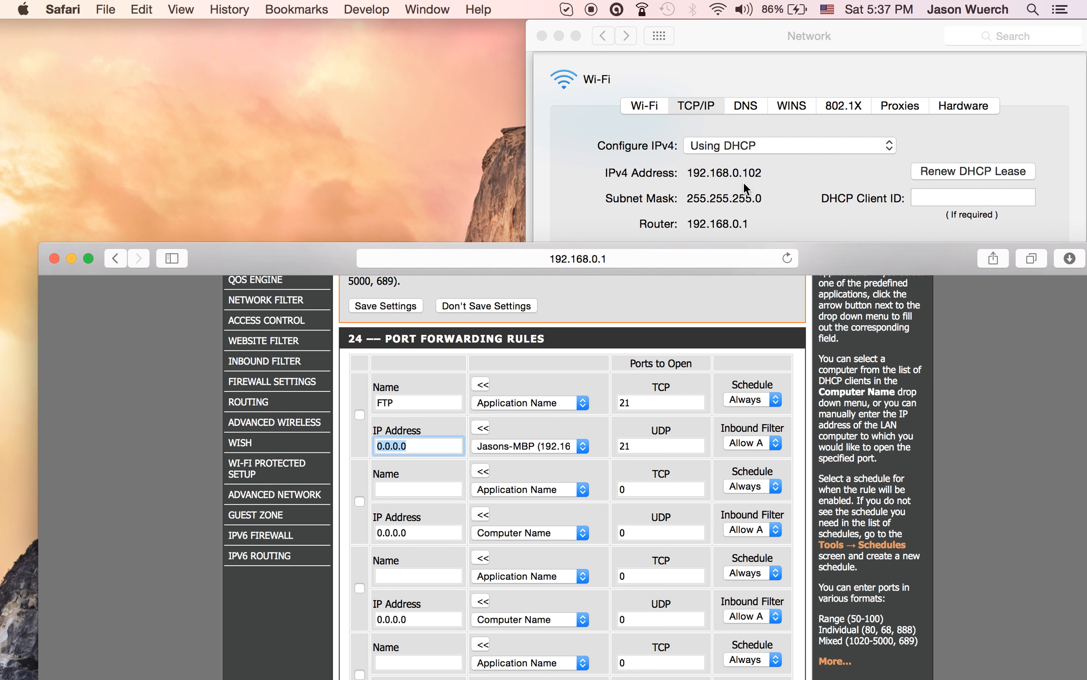
pyautogui.write('192.168.0.102')
pyautogui.click(359, 414)
# Step: Save the port forwarding settings and reboot the router immediately
pyautogui.scroll(5, 381, 360)
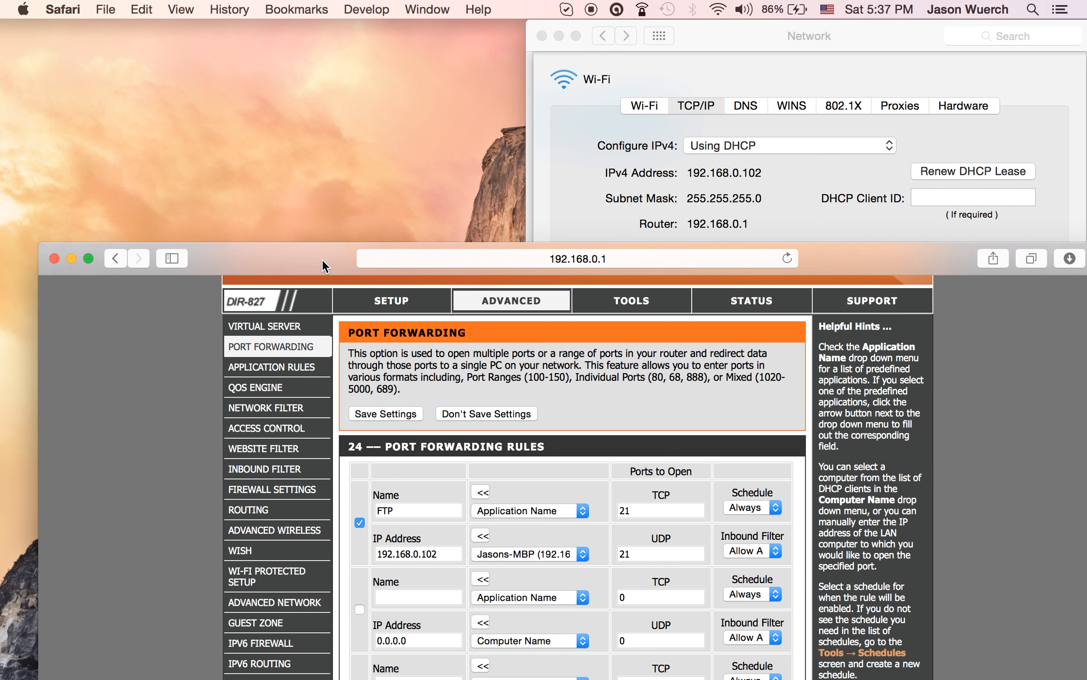
pyautogui.moveTo(321, 258); pyautogui.dragTo(279, 79)
pyautogui.scroll(-15, 434, 326)
pyautogui.scroll(-3, 434, 326)
pyautogui.scroll(20, 434, 326)
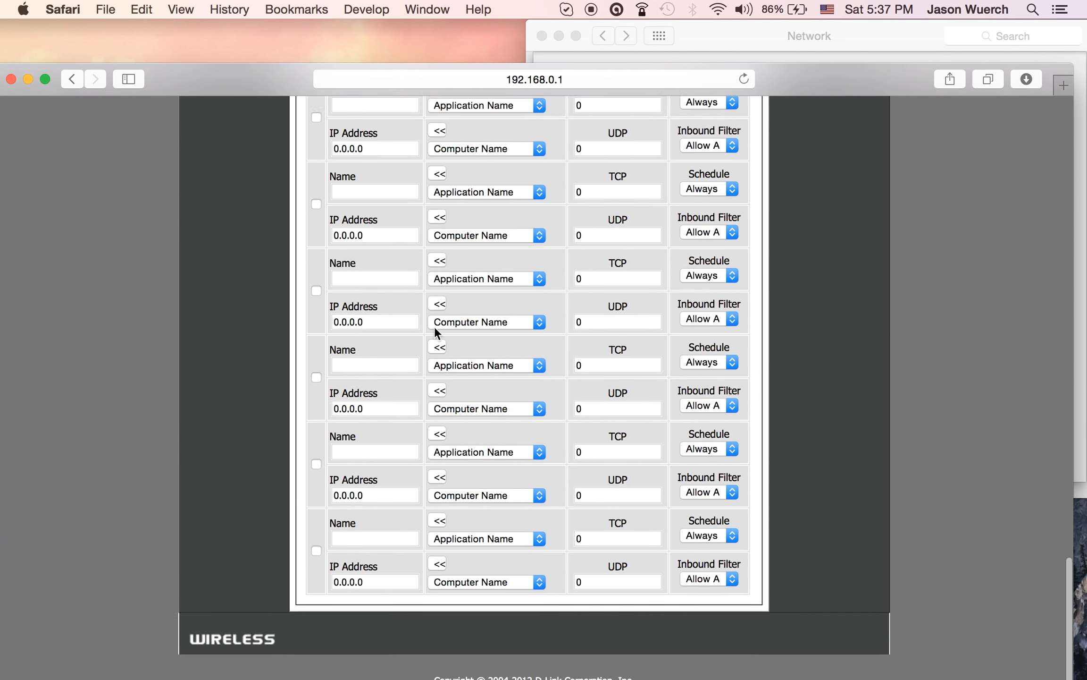
pyautogui.moveTo(284, 70); pyautogui.dragTo(410, 240)
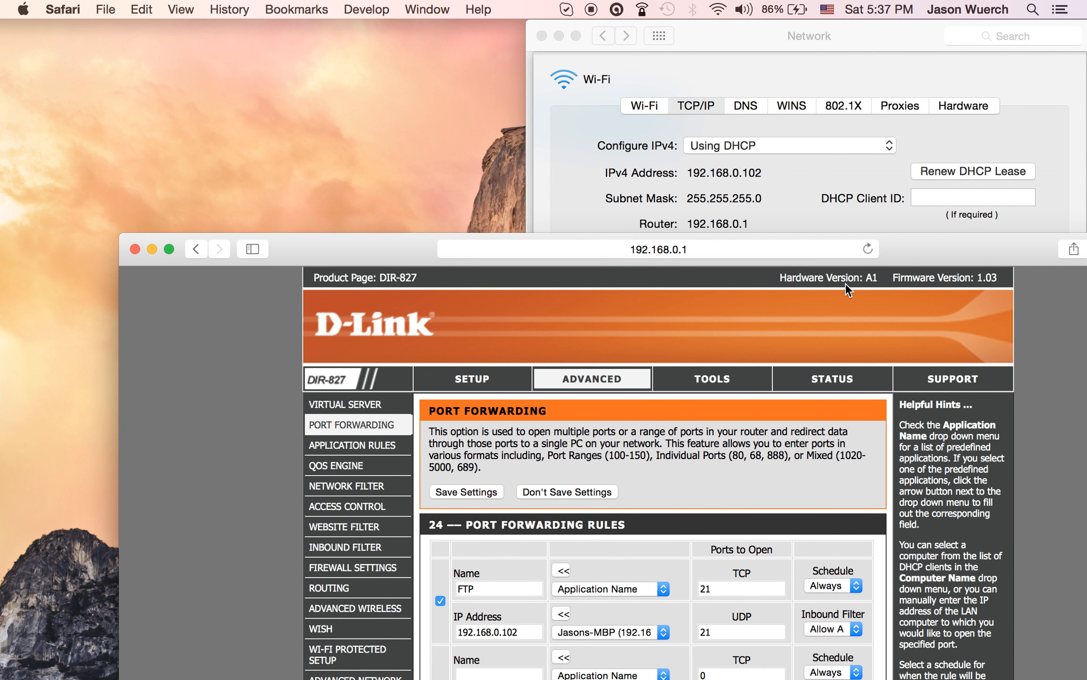
pyautogui.click(458, 490)
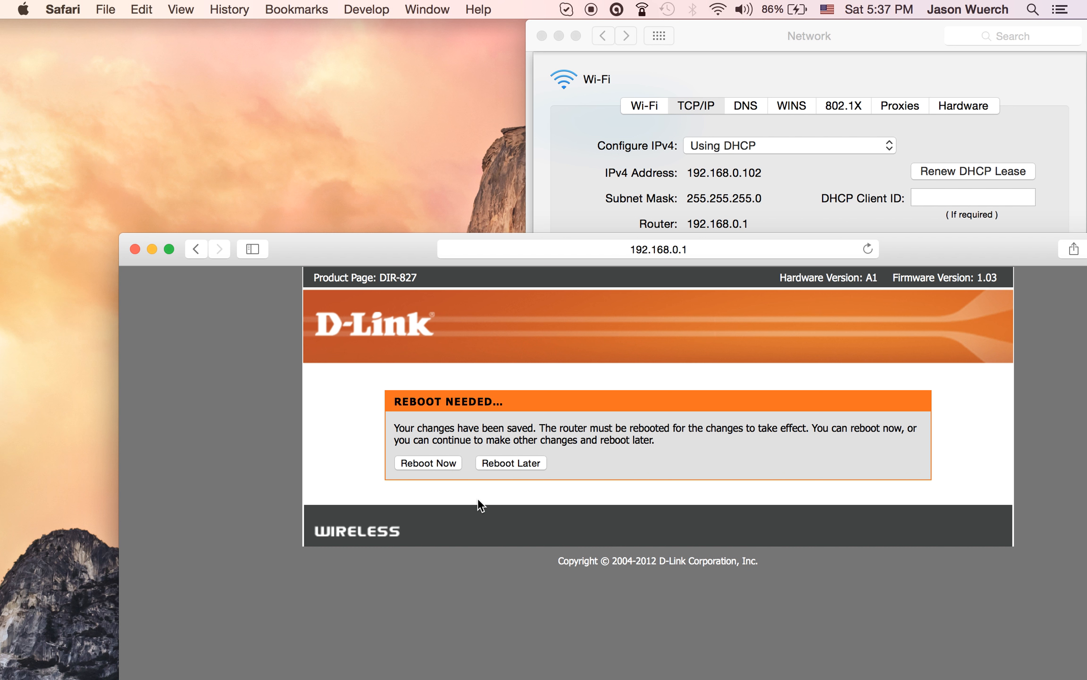
pyautogui.click(435, 464)
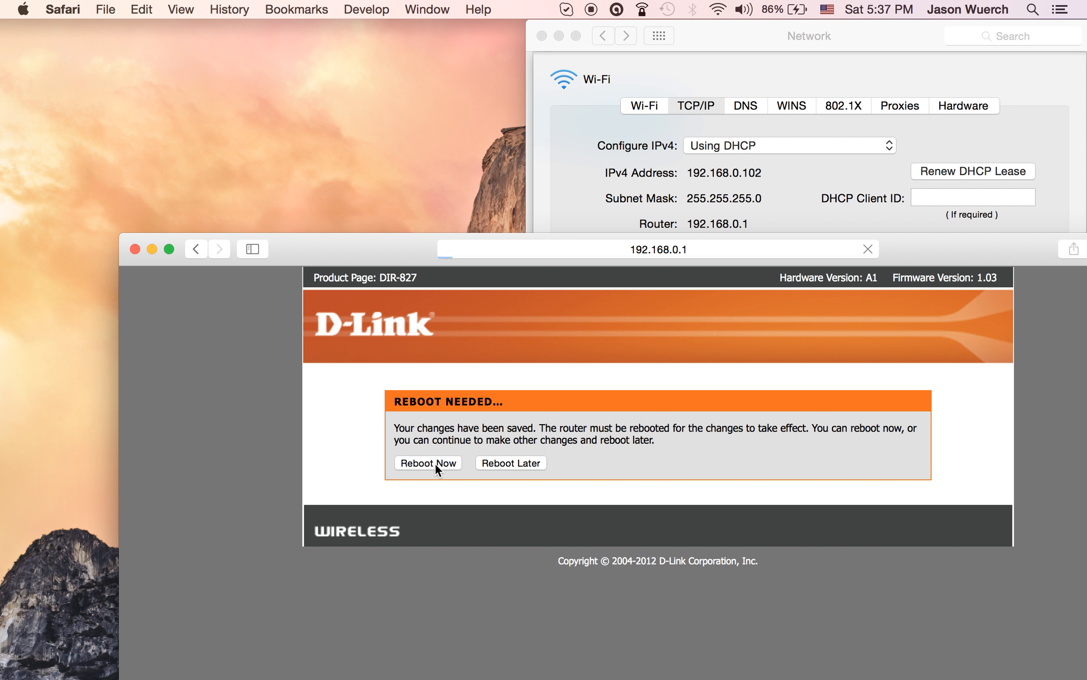